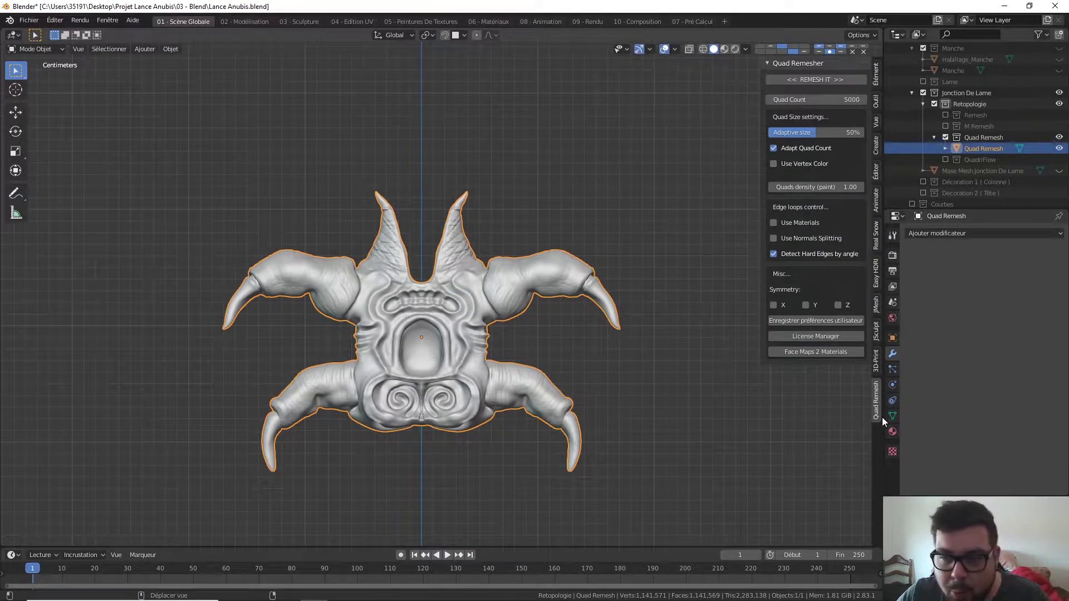
Step: Open the preferences to view the add-ons list, and close them again
left_click(59, 20)
left_click(106, 179)
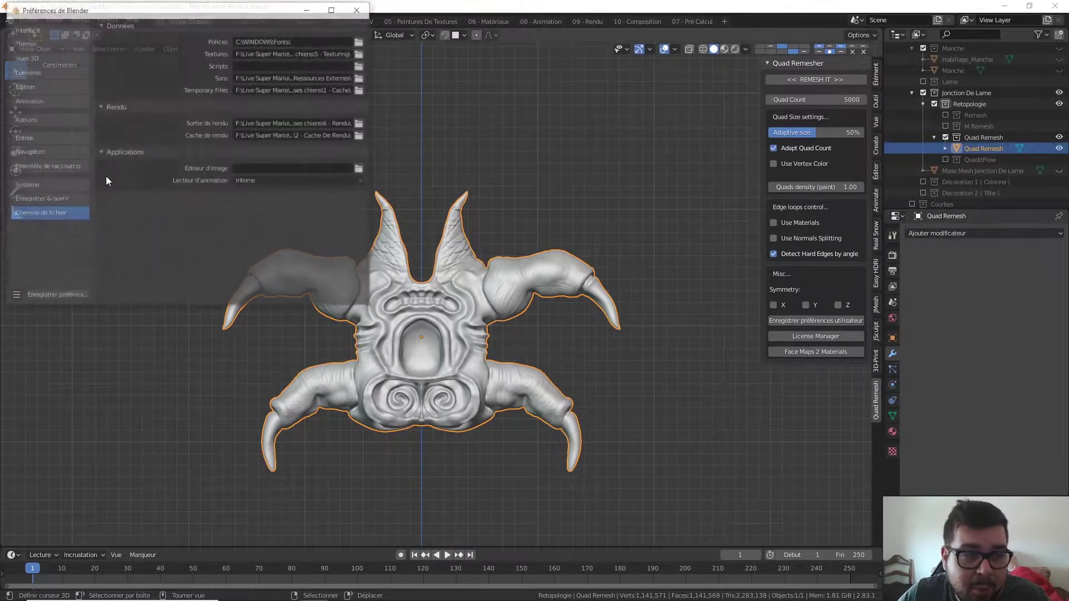
left_click(62, 120)
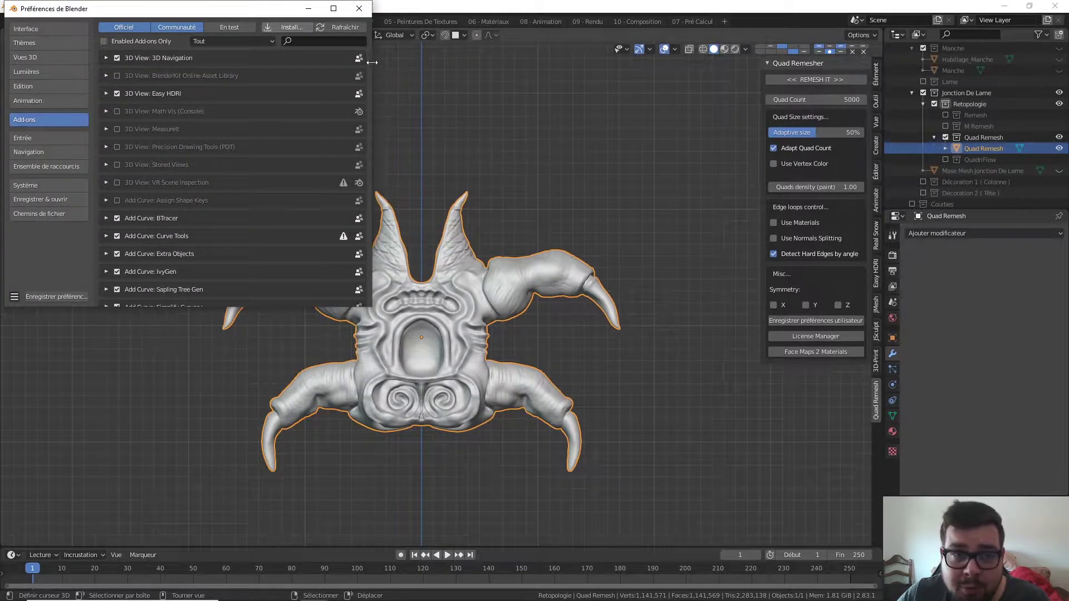
left_click(360, 9)
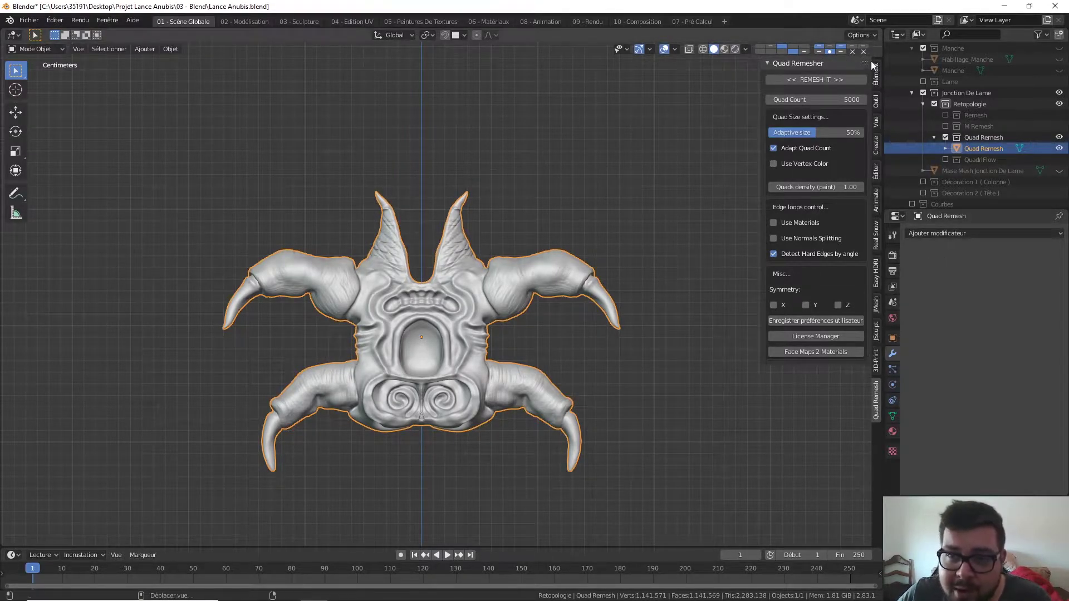
Step: Set Quad Remesher's quad count to 10000 and its adaptive size to 85%
left_click(816, 99)
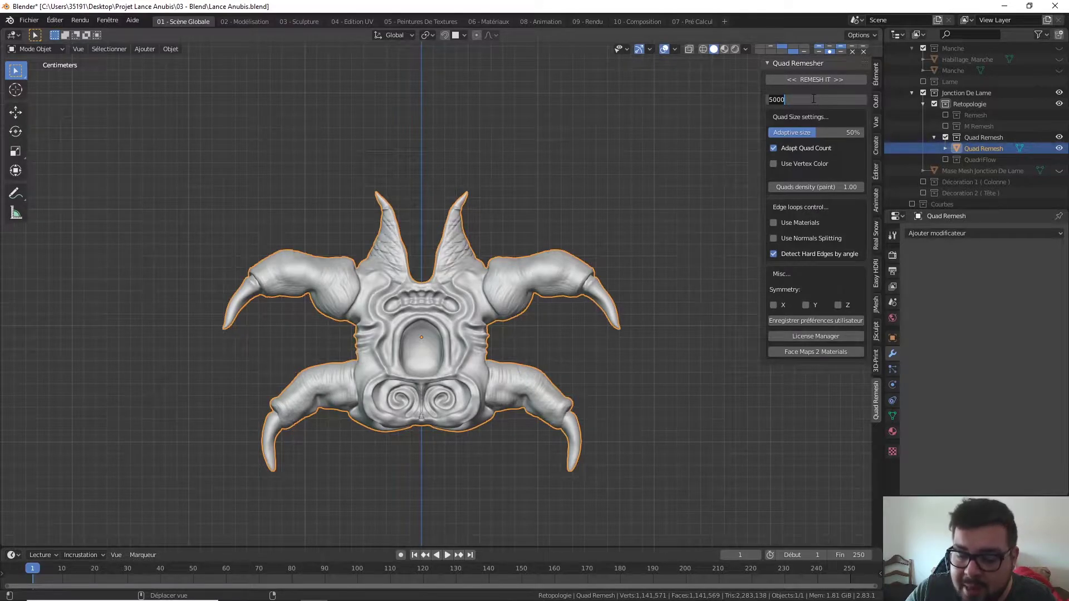
key("BackSpace")
key("BackSpace")
key("BackSpace")
key("BackSpace")
type("10000")
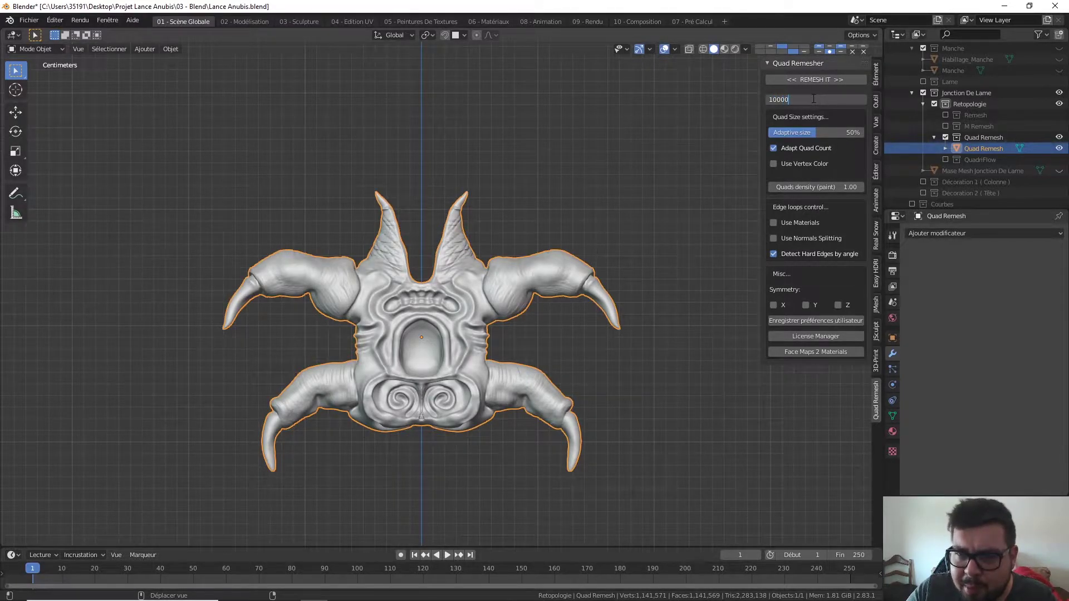
key("Return")
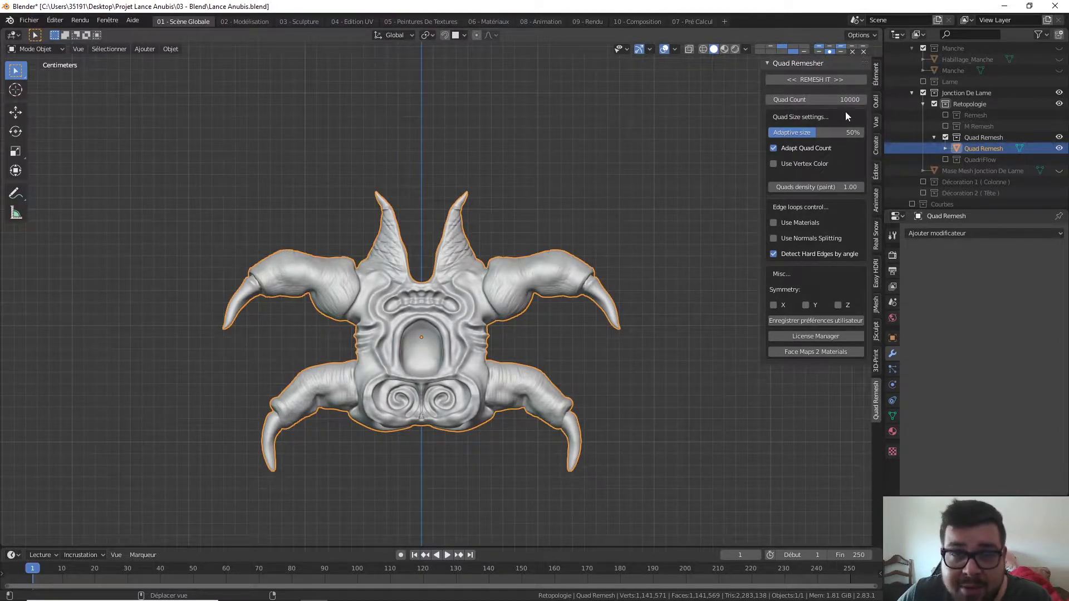
left_click(818, 132)
type("85")
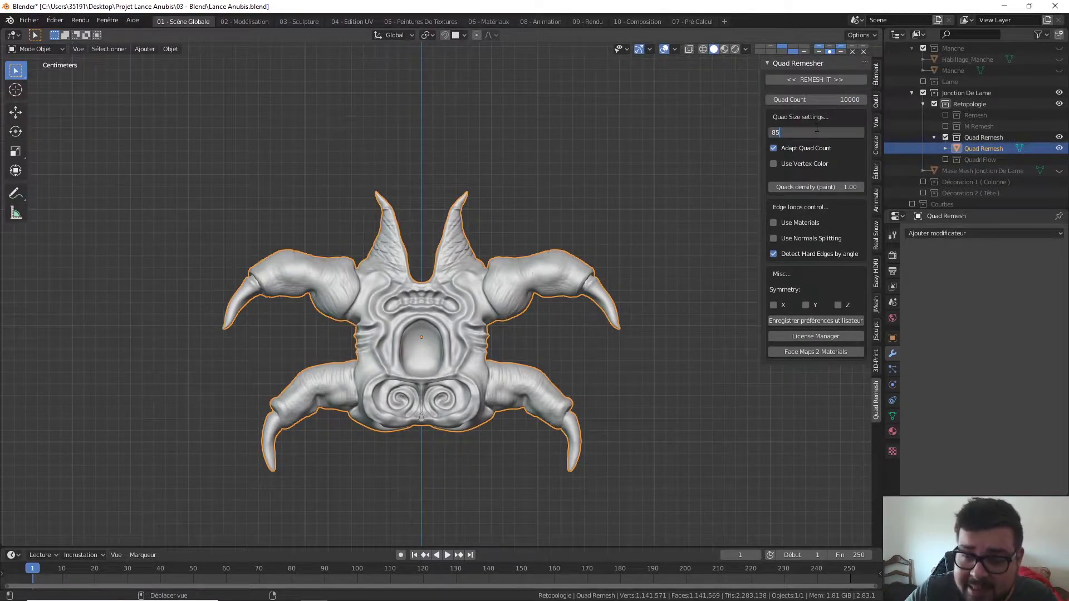
key("Return")
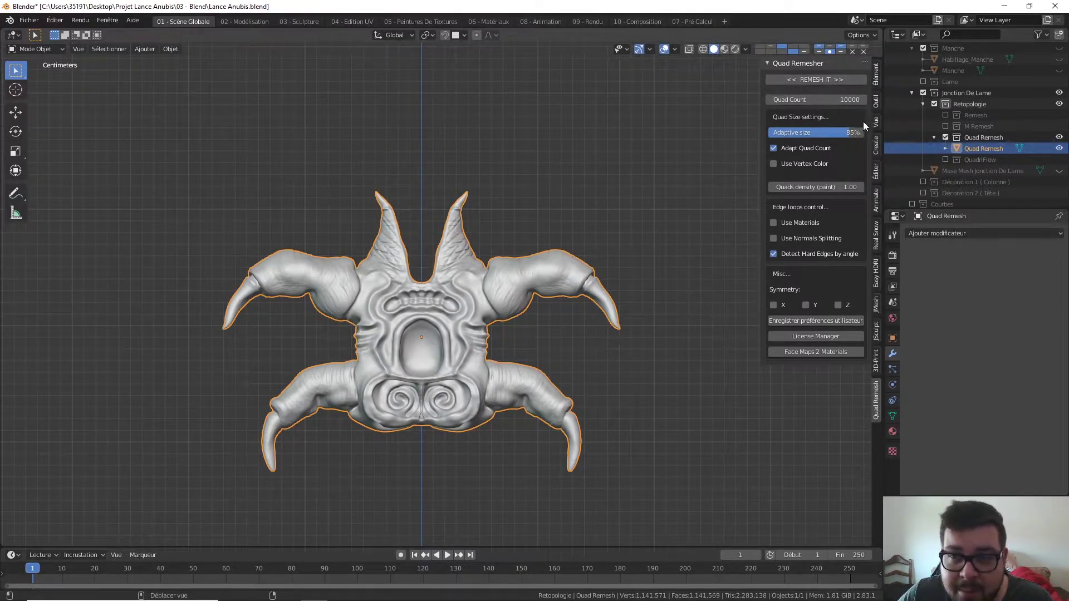
Step: Turn off Detect Hard Edges by angle for the remesh, leaving Adapt Quad Count enabled
left_click(774, 149)
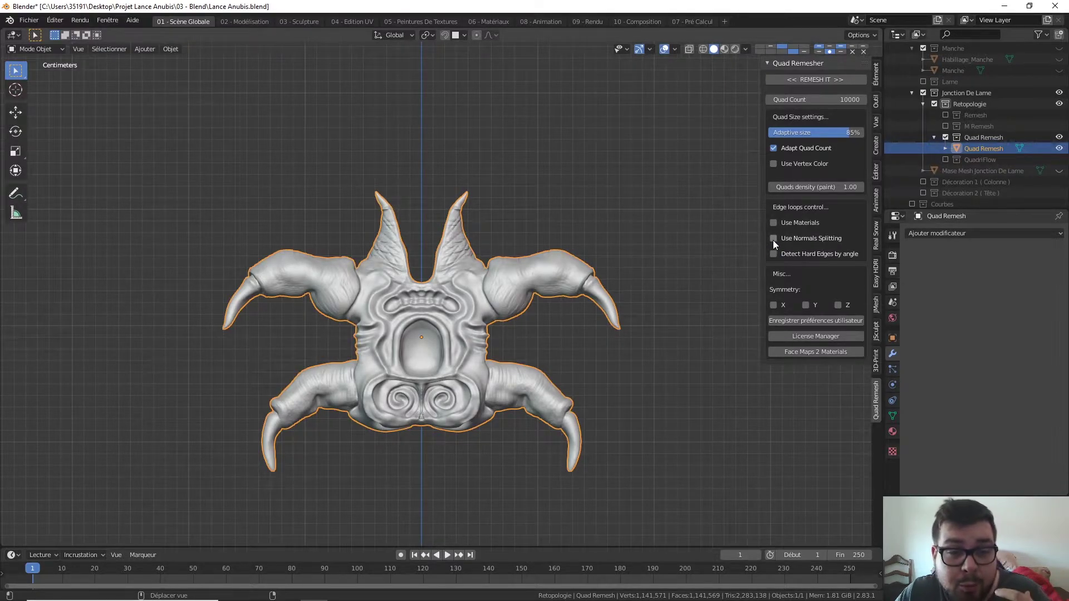
mouse_move(773, 239)
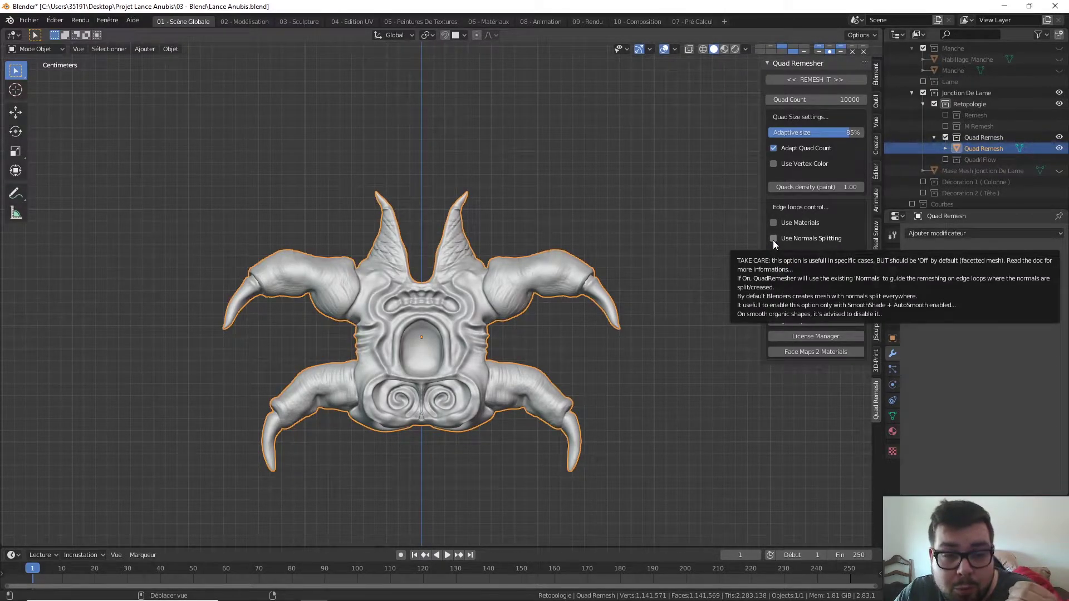
middle_click_drag(567, 309, 457, 298)
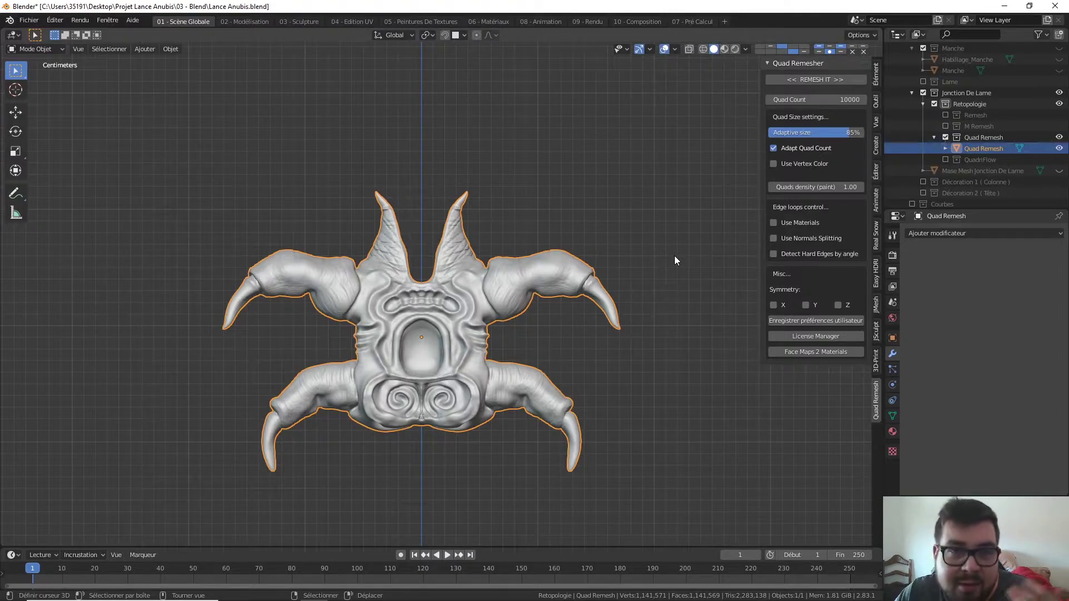
Step: Enable symmetry on the X and Y axes and remesh the sculpted Quad Remesh object
left_click(775, 306)
middle_click_drag(566, 223, 449, 325)
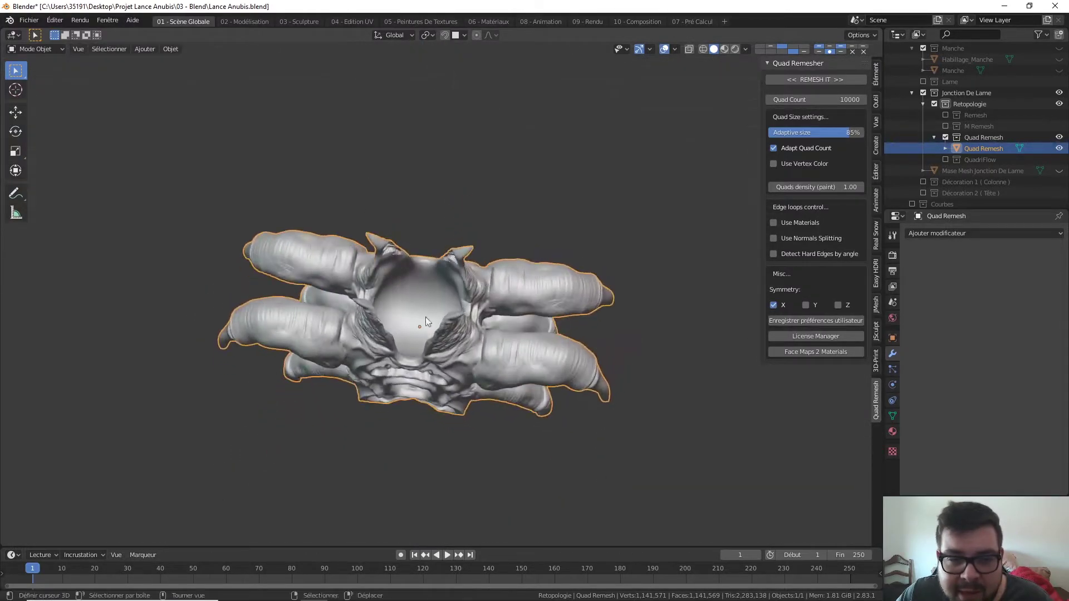
left_click(806, 305)
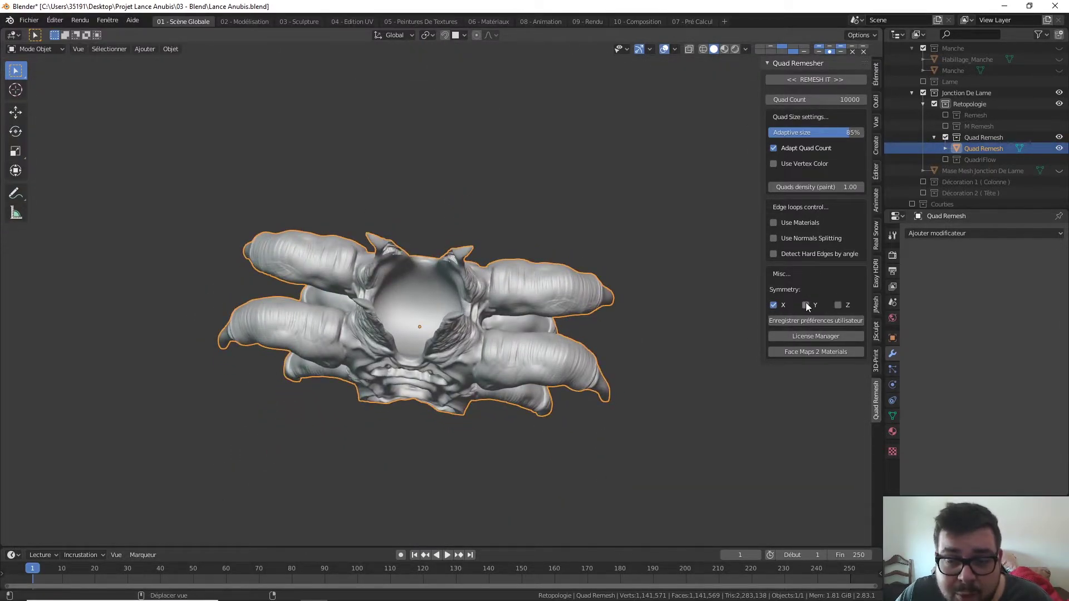
middle_click_drag(571, 257, 557, 200)
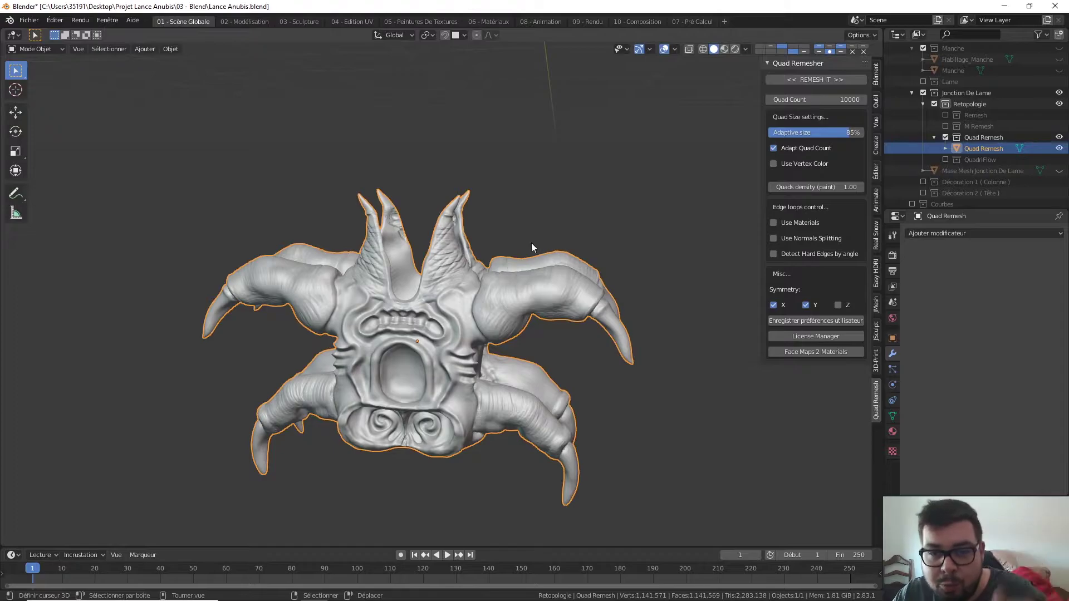
middle_click_drag(536, 308, 578, 235)
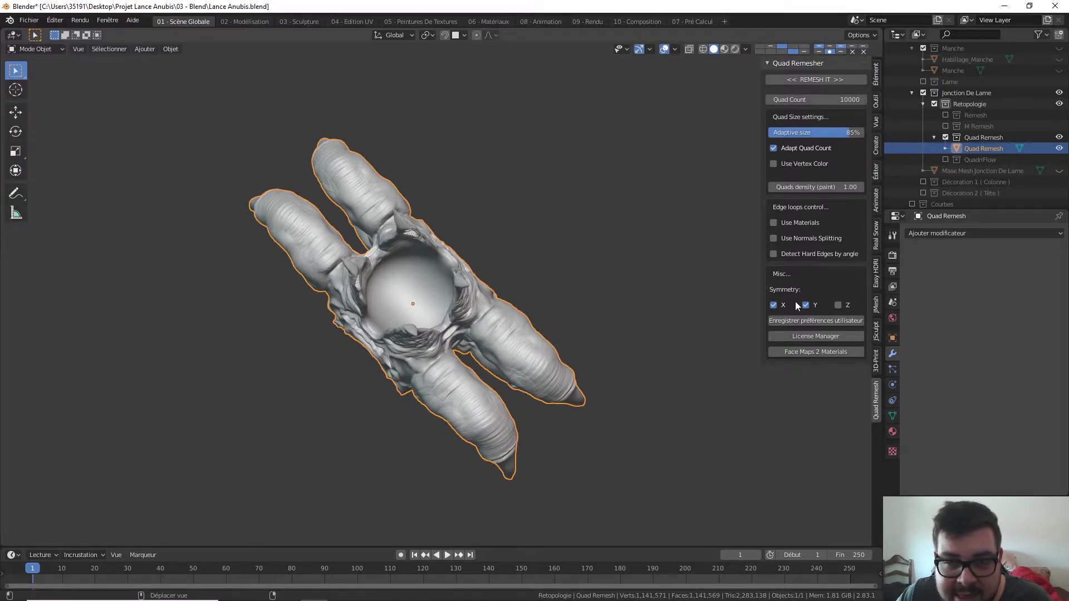
key("KP_1")
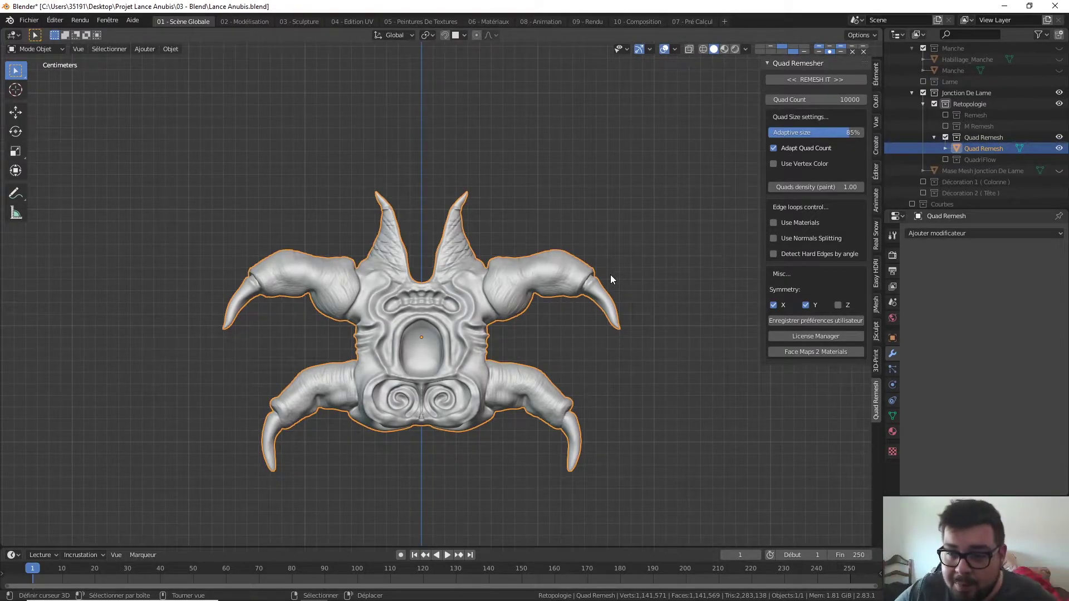
left_click(818, 78)
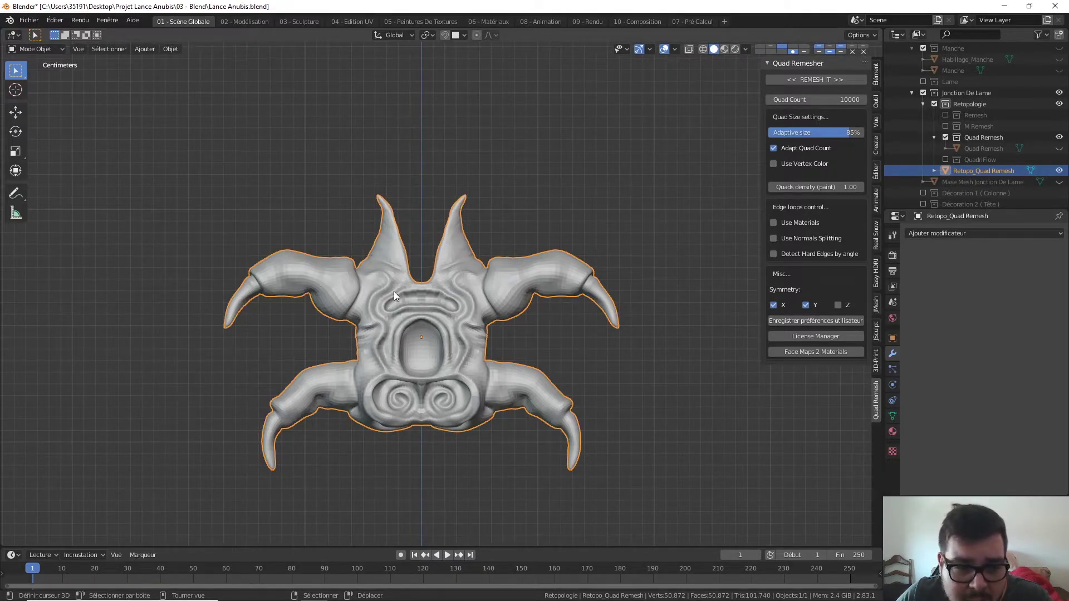
middle_click_drag(486, 282, 454, 263)
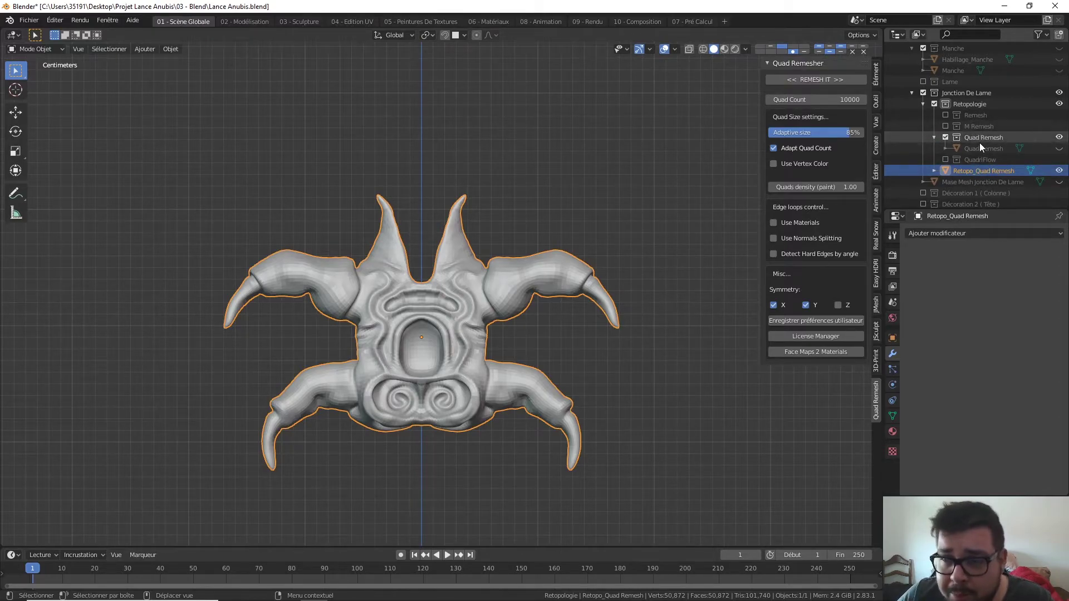
Step: Show the original Quad Remesh mesh together with Retopo_Quad Remesh and make the retopologized mesh active
left_click(1059, 149)
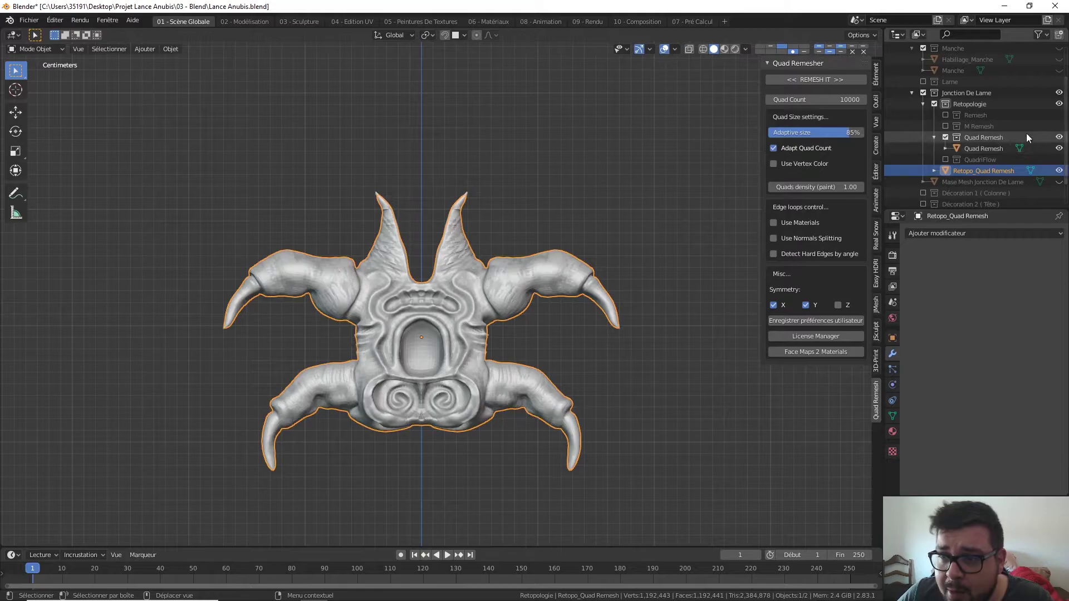
left_click(992, 147)
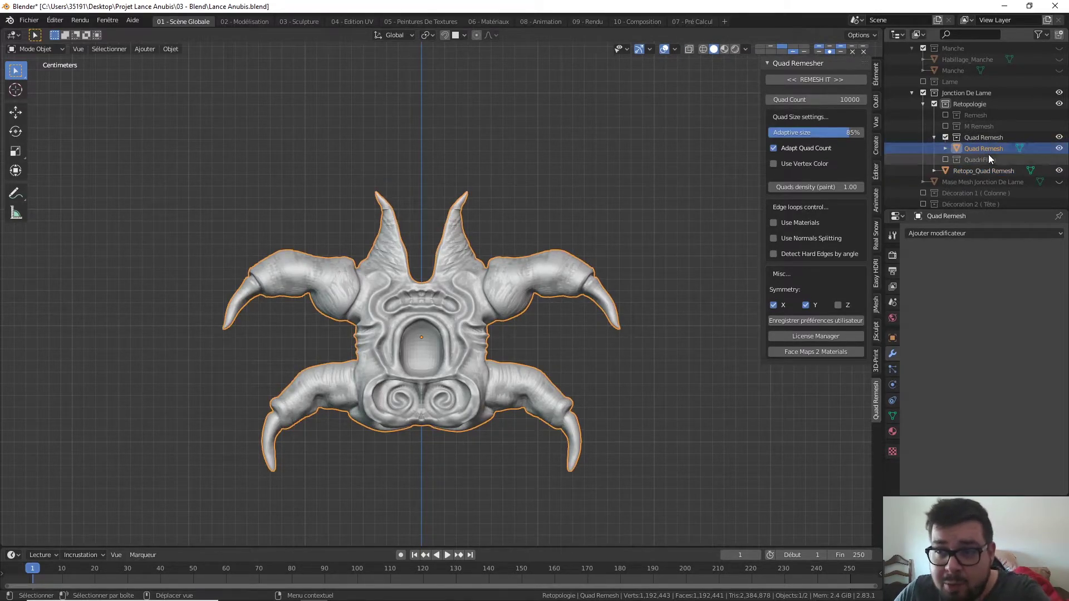
left_click(1060, 171)
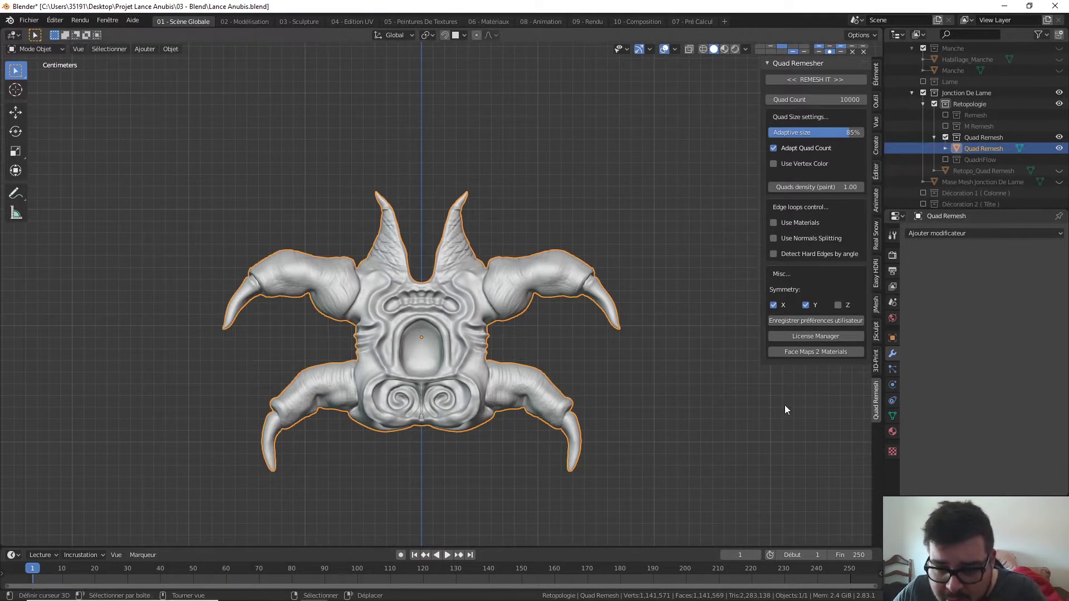
left_click(1059, 170)
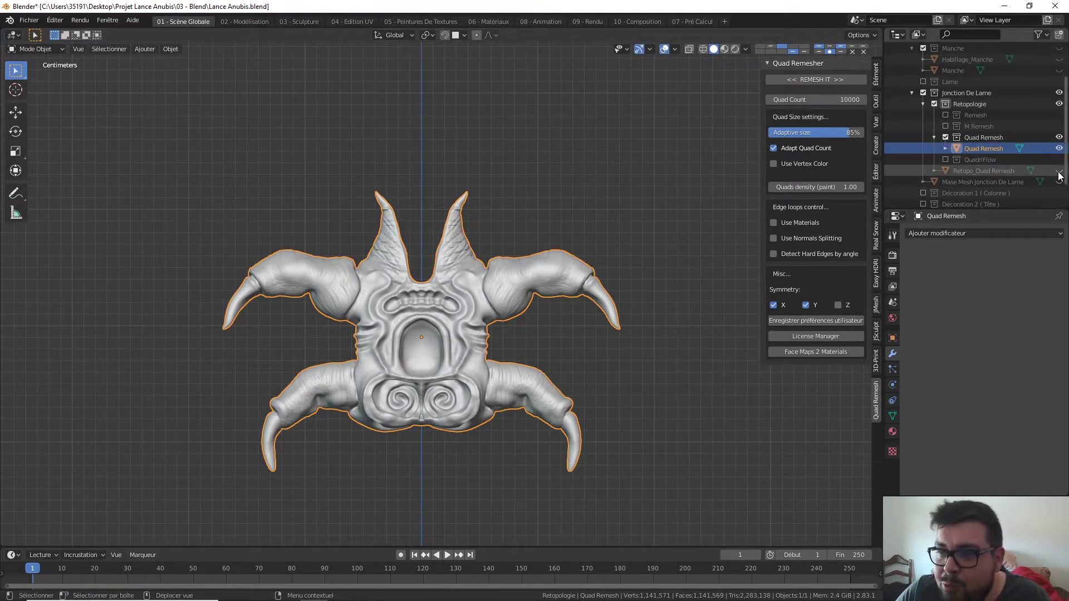
left_click(1011, 172)
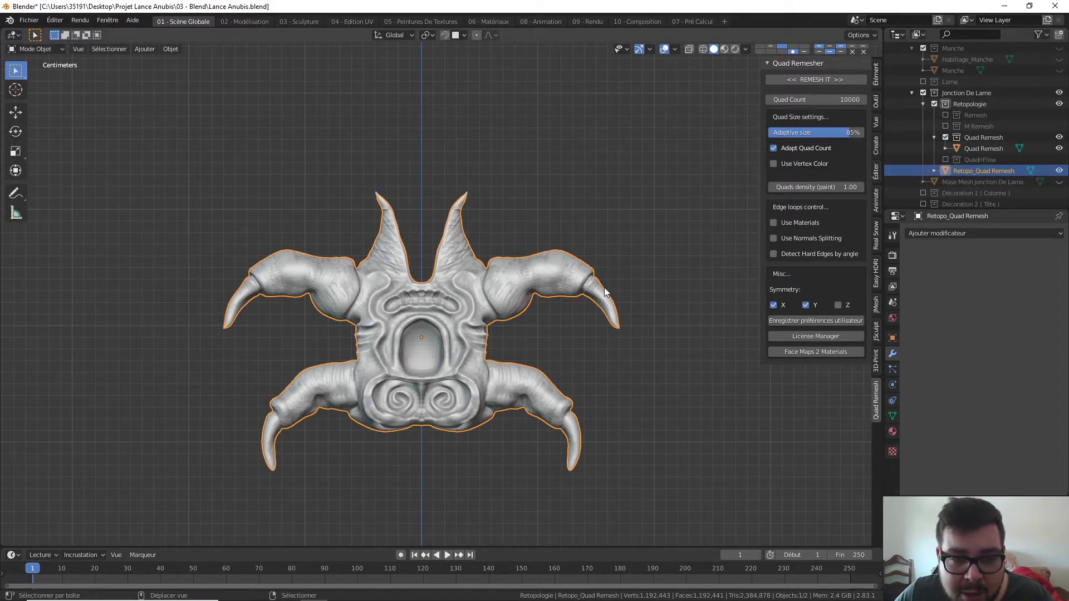
middle_click_drag(697, 250, 713, 202, "shift")
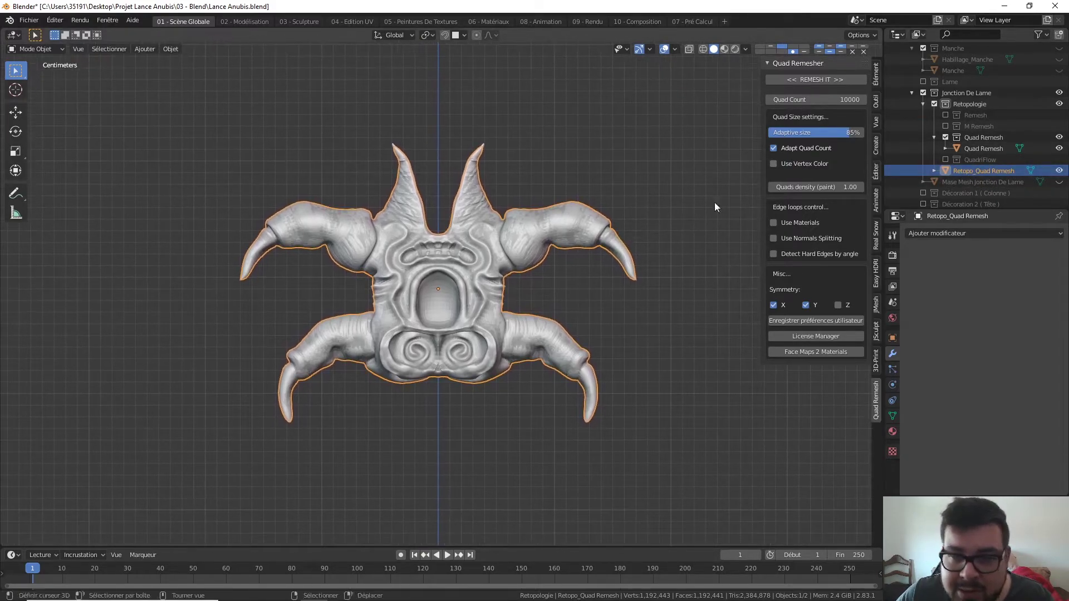
Step: Toggle the visibility of Retopo_Quad Remesh repeatedly to compare its detail with the original sculpt
left_click(1059, 170)
left_click(1059, 172)
left_click(1059, 172)
left_click(1059, 171)
left_click(1060, 172)
left_click(1060, 171)
left_click(1059, 171)
left_click(1059, 171)
left_click(1059, 172)
left_click(1060, 171)
left_click(1059, 171)
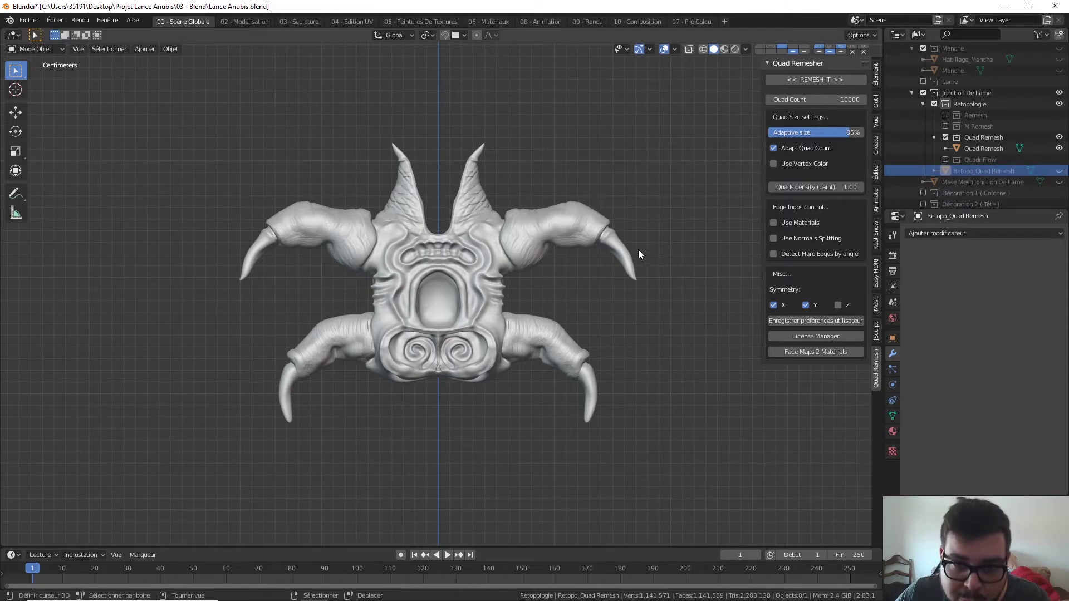
Step: Hide the original Quad Remesh mesh, show only Retopo_Quad Remesh and enter Edit Mode on it
left_click(617, 241)
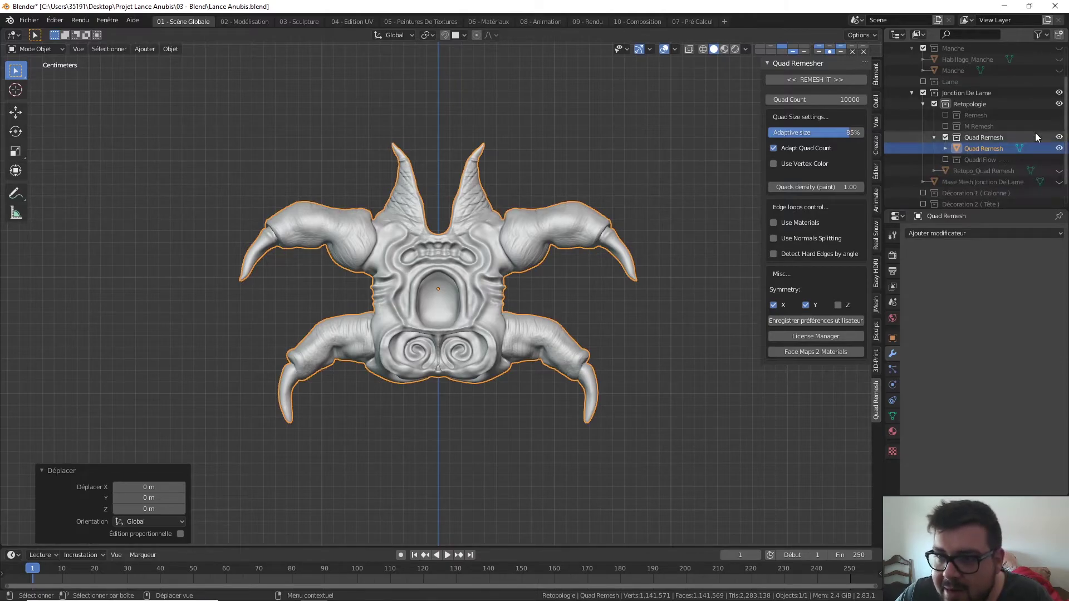
left_click(1059, 170)
left_click(1059, 148)
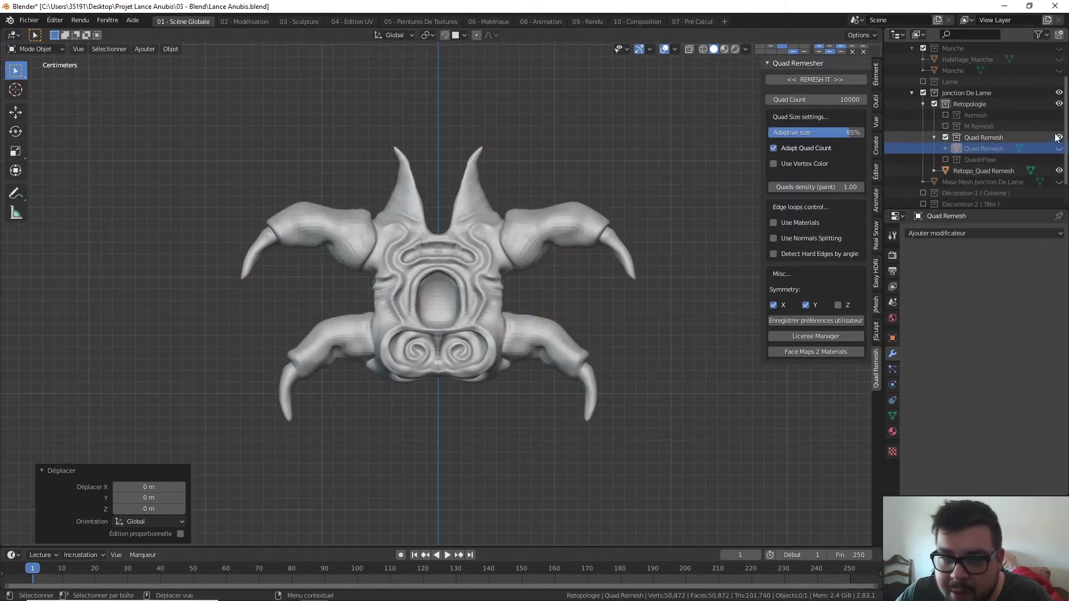
left_click(991, 171)
key("Tab")
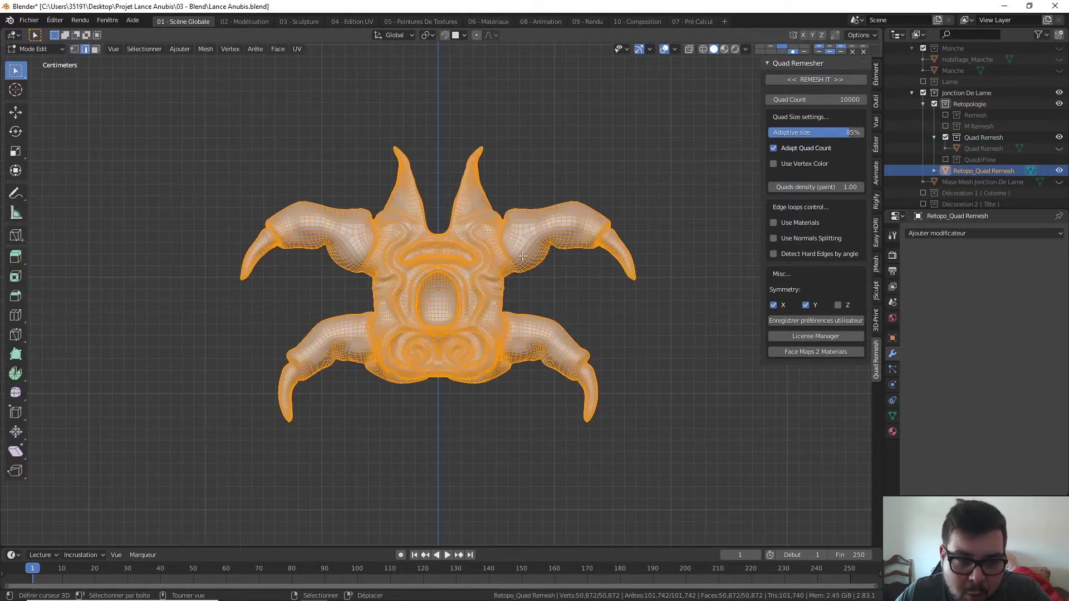
Step: Select the central edge loops on the front and top of the retopologized mesh to check its symmetry, and clear the selection
scroll(430, 258, "up", 6)
left_click(430, 259)
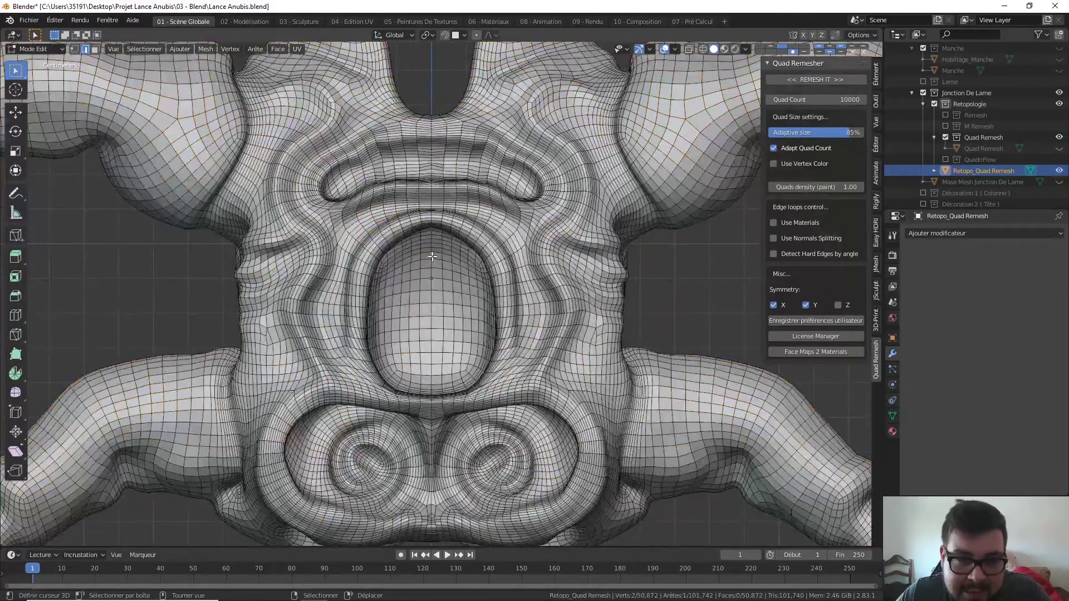
left_click(440, 254, "alt")
scroll(448, 250, "down", 6)
middle_click_drag(448, 251, 562, 337)
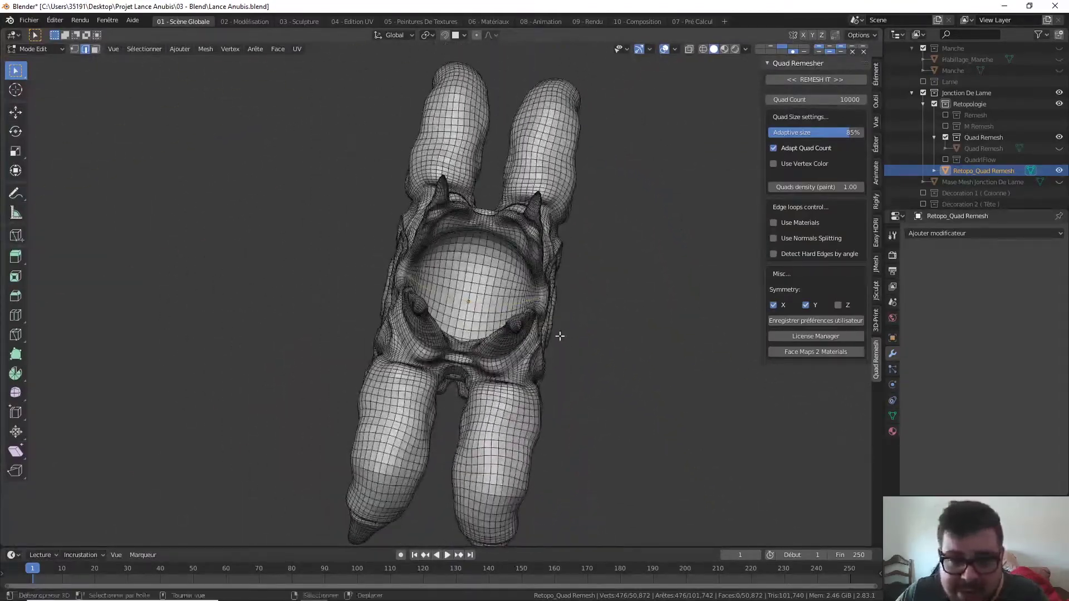
left_click(506, 298, "alt+shift")
middle_click_drag(507, 298, 404, 211)
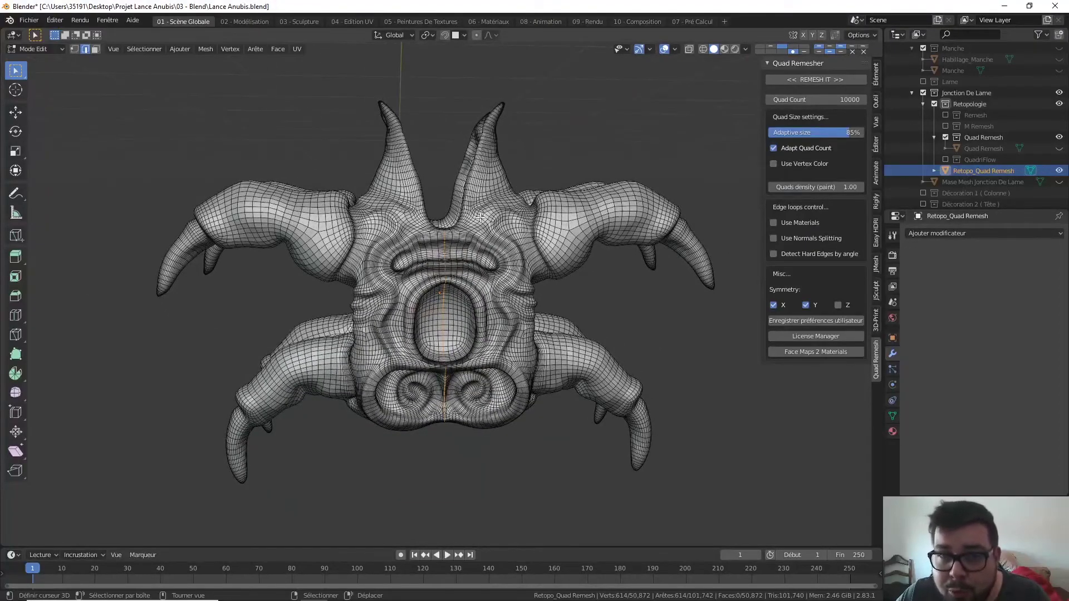
scroll(480, 217, "up", 5)
scroll(550, 213, "down", 3)
key("a")
left_click(557, 218)
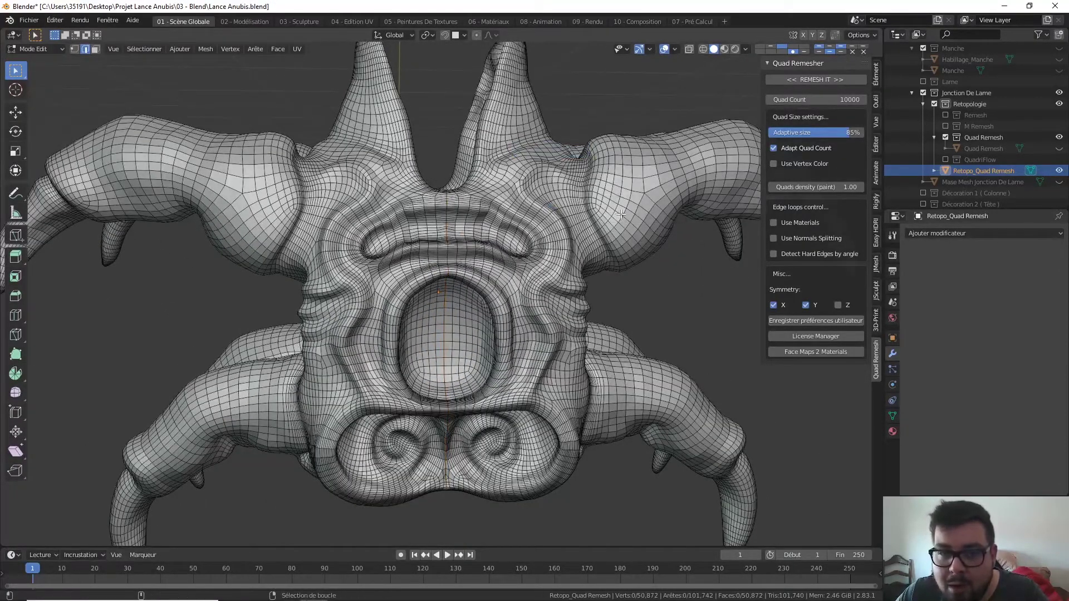
Step: Select edge loops around the base of the upper arm to examine their flow, deselect everything and inspect the whole topology
left_click(647, 189, "alt")
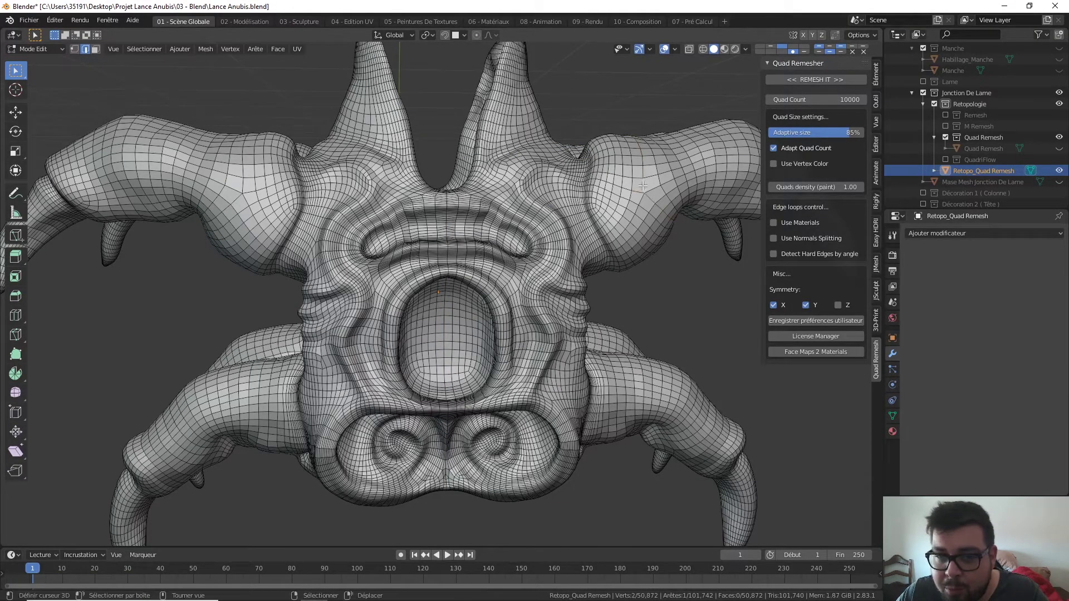
left_click(643, 186, "alt")
middle_click_drag(643, 185, 597, 182)
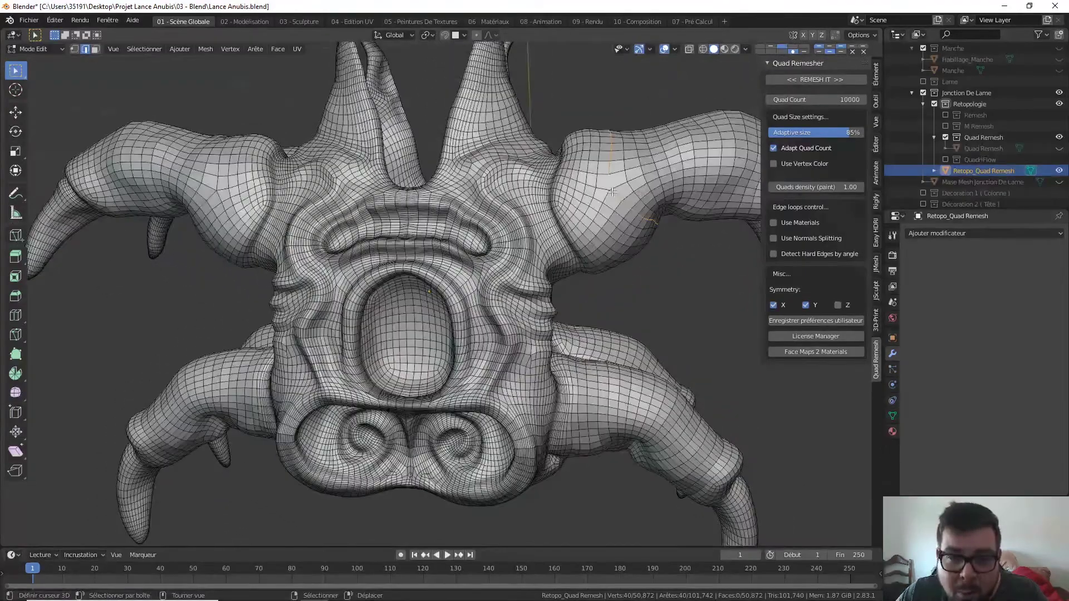
left_click(597, 182, "alt")
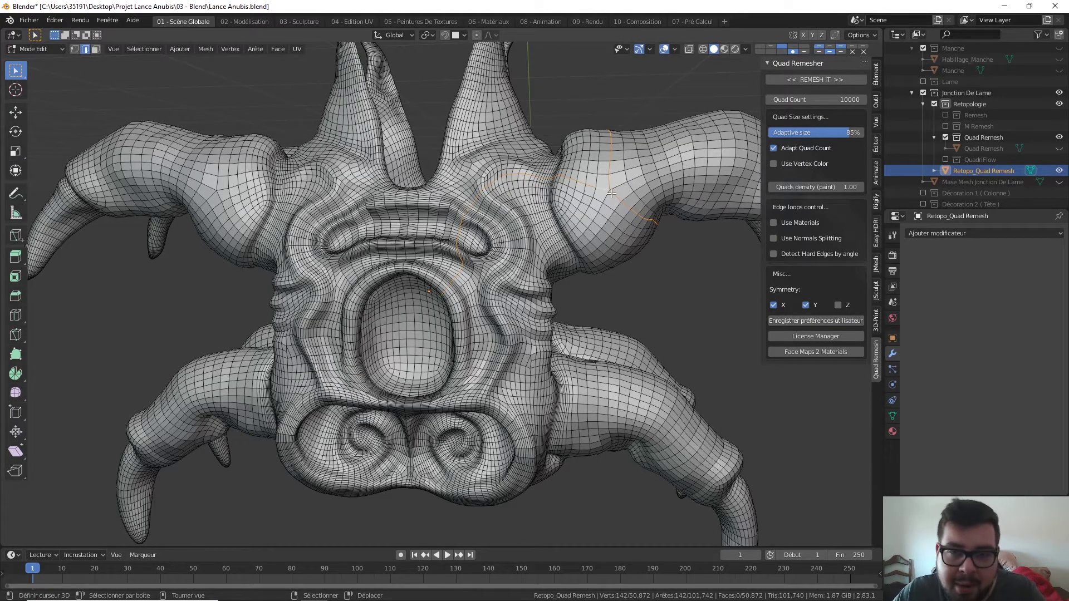
left_click(608, 194)
middle_click_drag(617, 202, 537, 206)
left_click(581, 186, "alt")
key("alt+a")
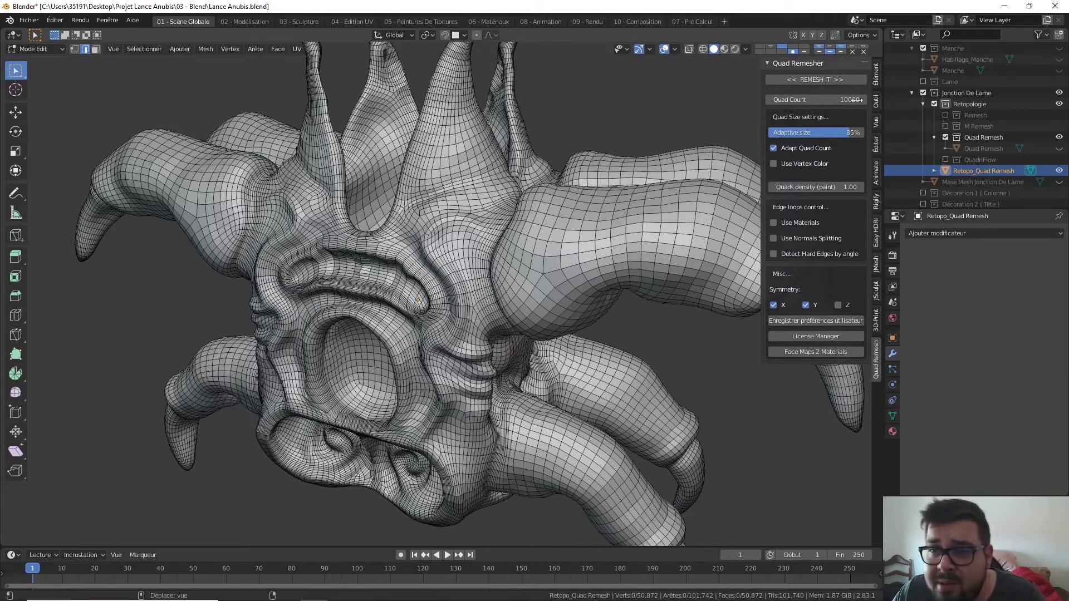
scroll(384, 270, "down", 2)
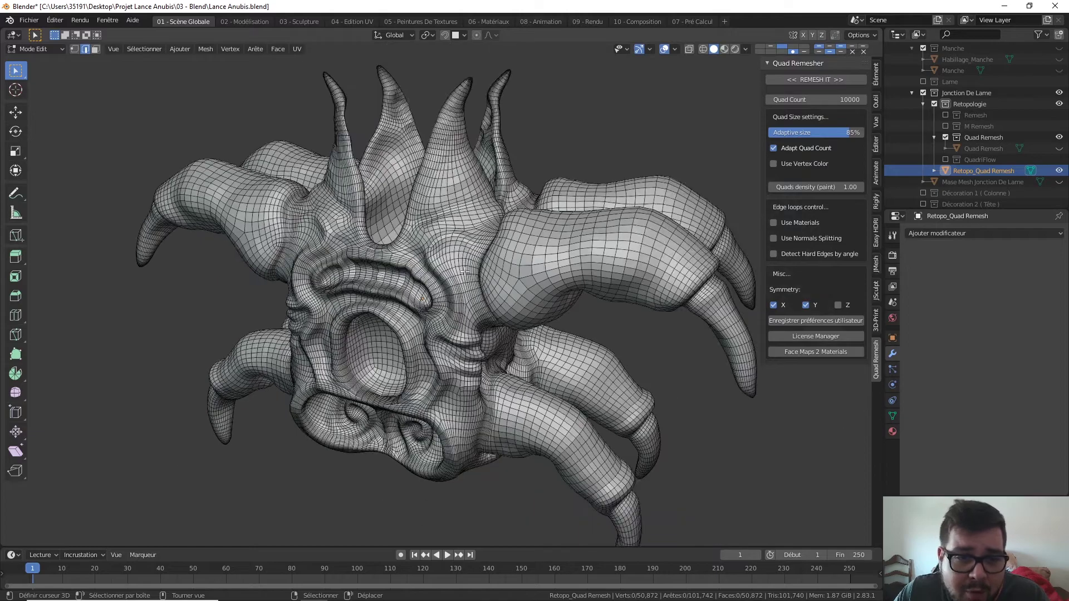
middle_click_drag(384, 270, 479, 248)
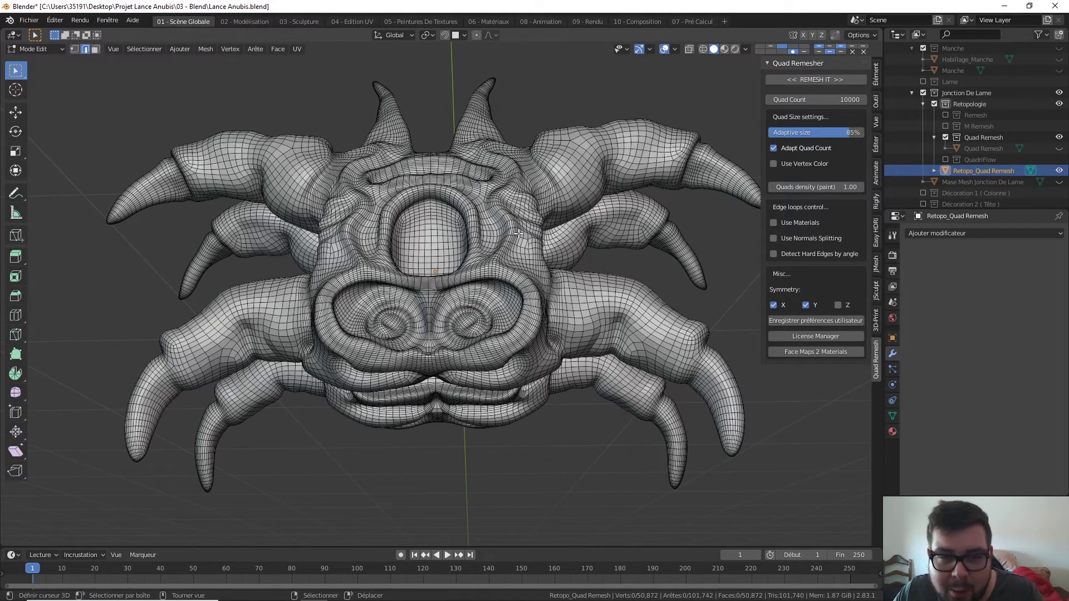
middle_click_drag(510, 235, 478, 205)
key("KP_1")
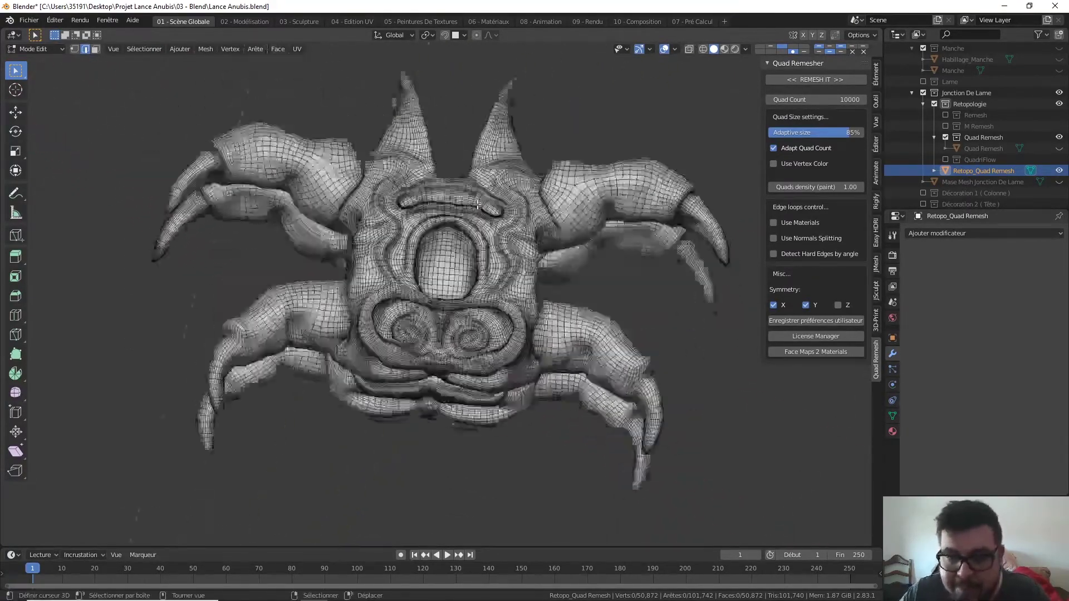